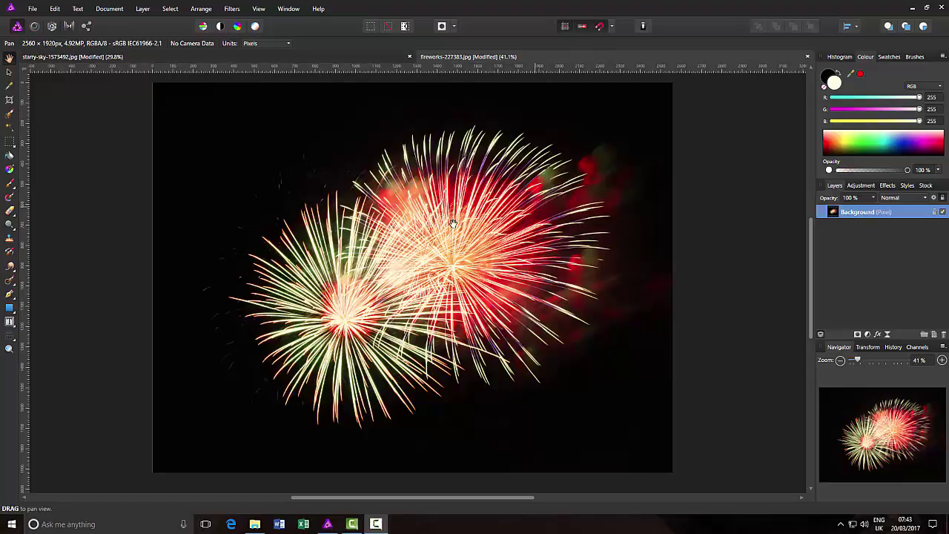
Select all of the fireworks photo and copy it
click(325, 57)
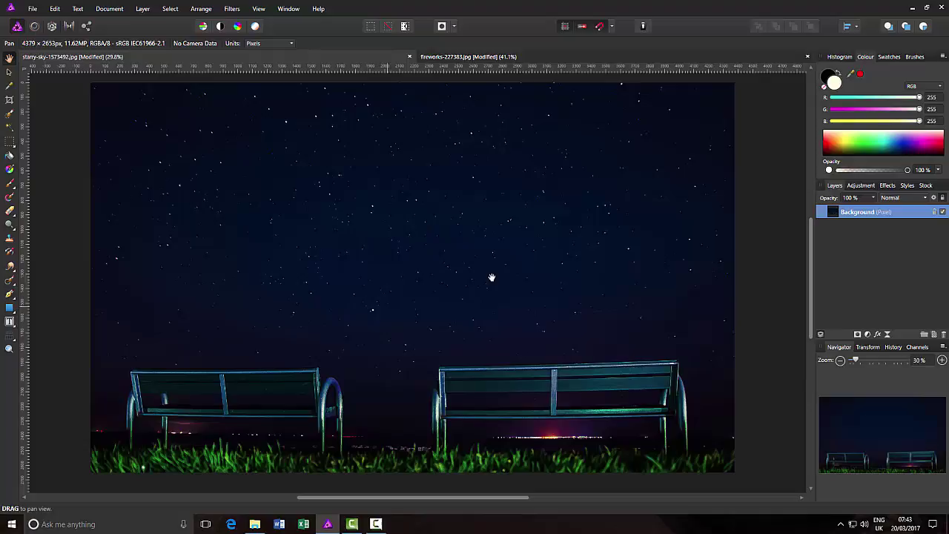
click(534, 58)
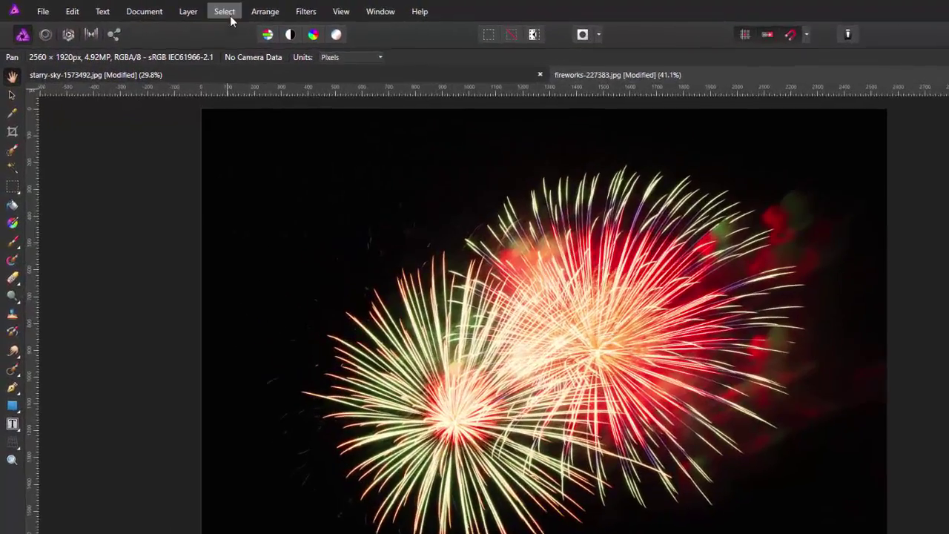
click(170, 8)
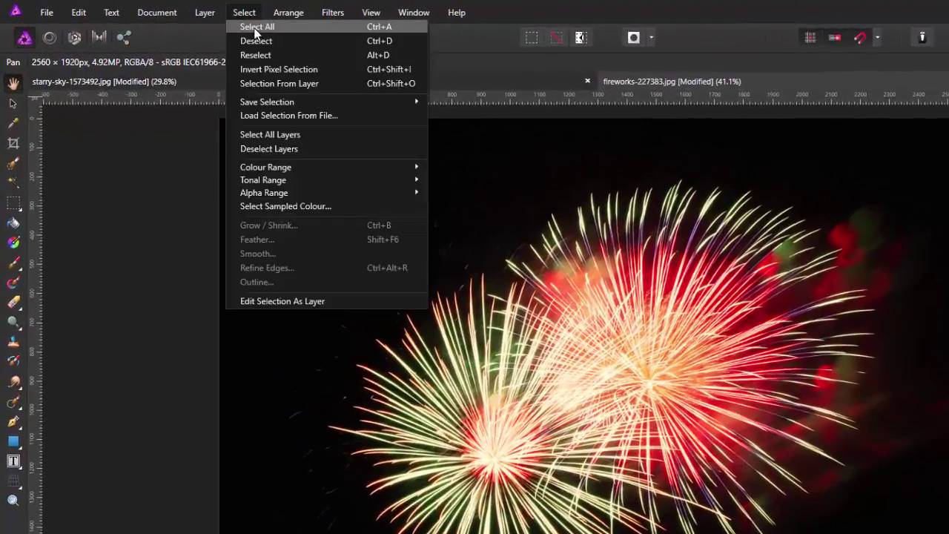
click(255, 28)
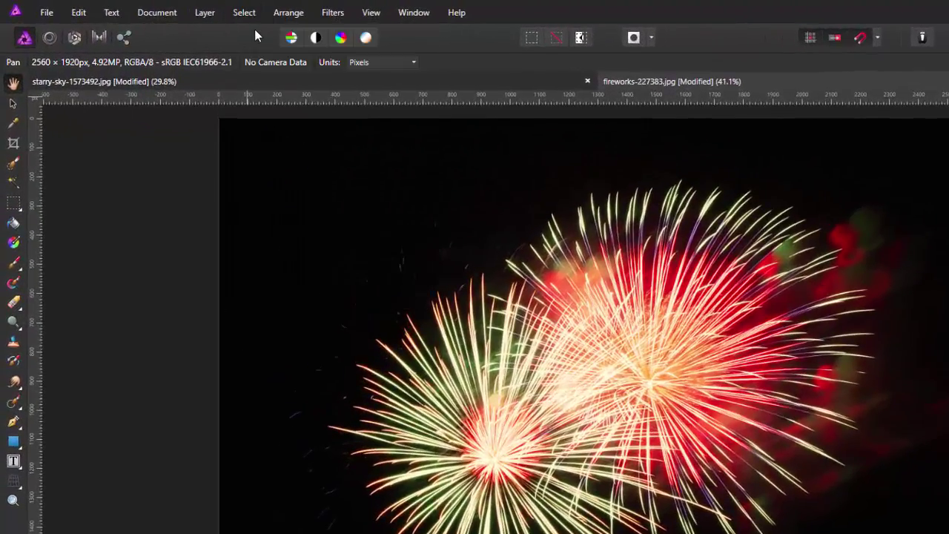
click(78, 13)
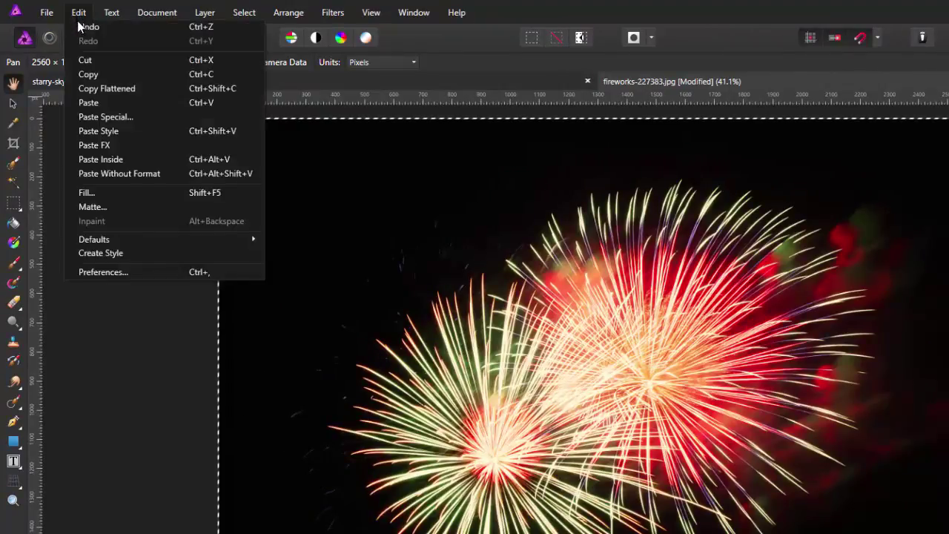
click(91, 77)
Paste the copied fireworks as a new layer in the starry-sky document
click(230, 81)
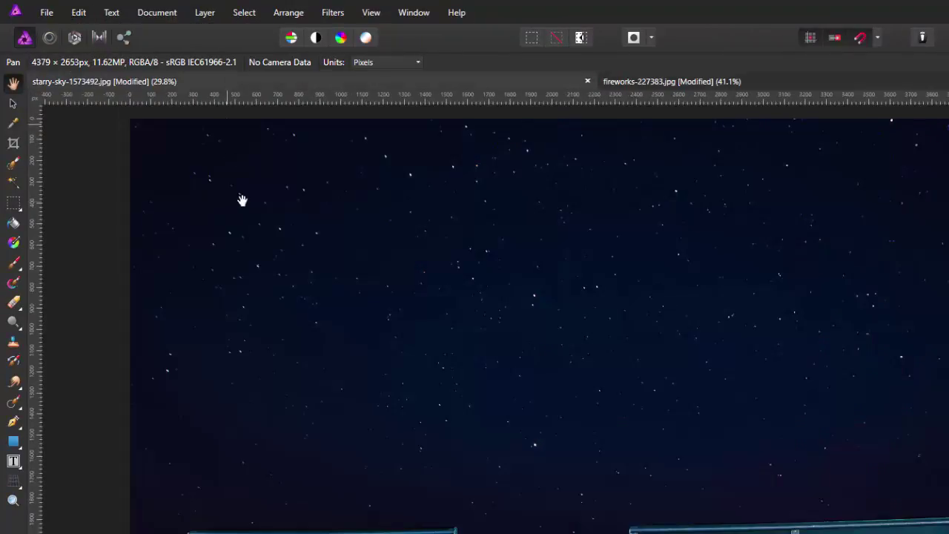
click(79, 14)
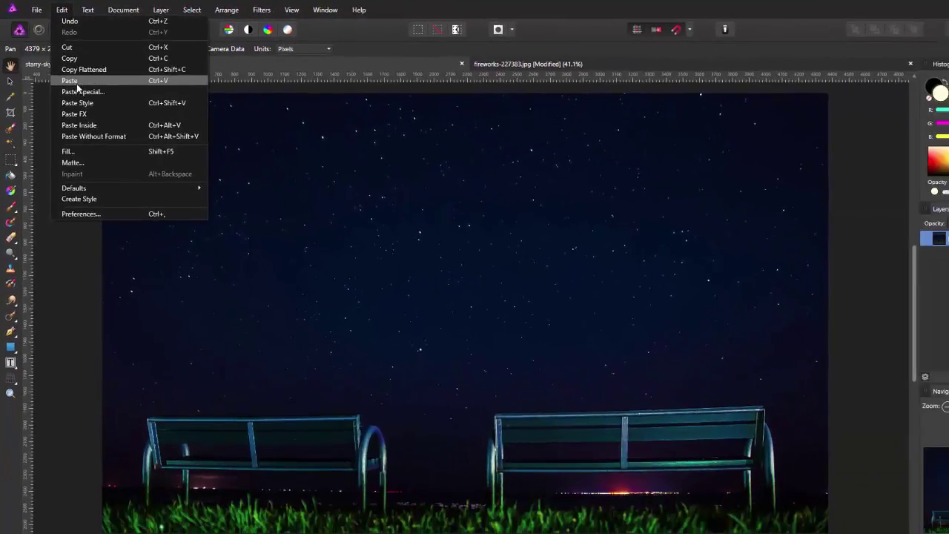
click(74, 81)
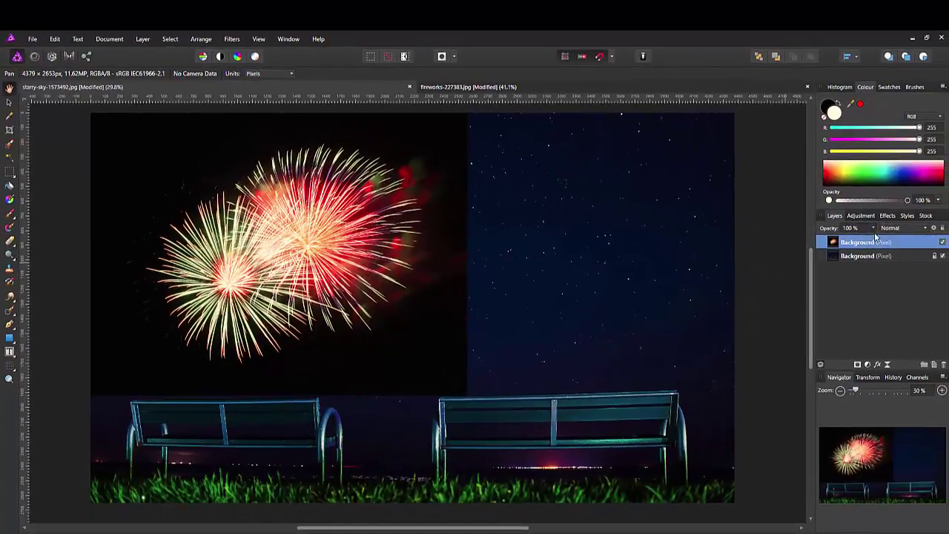
Set the fireworks layer's blend mode to Screen
click(926, 232)
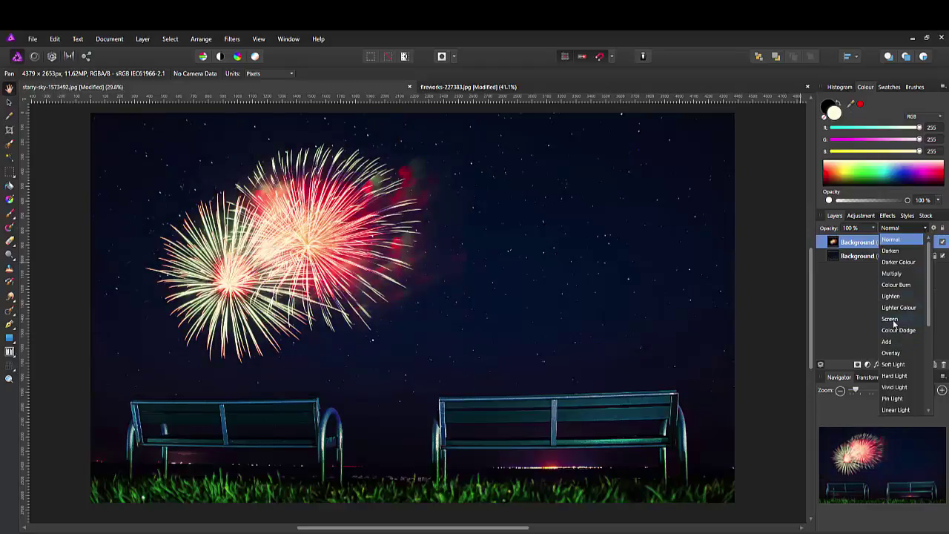
click(894, 320)
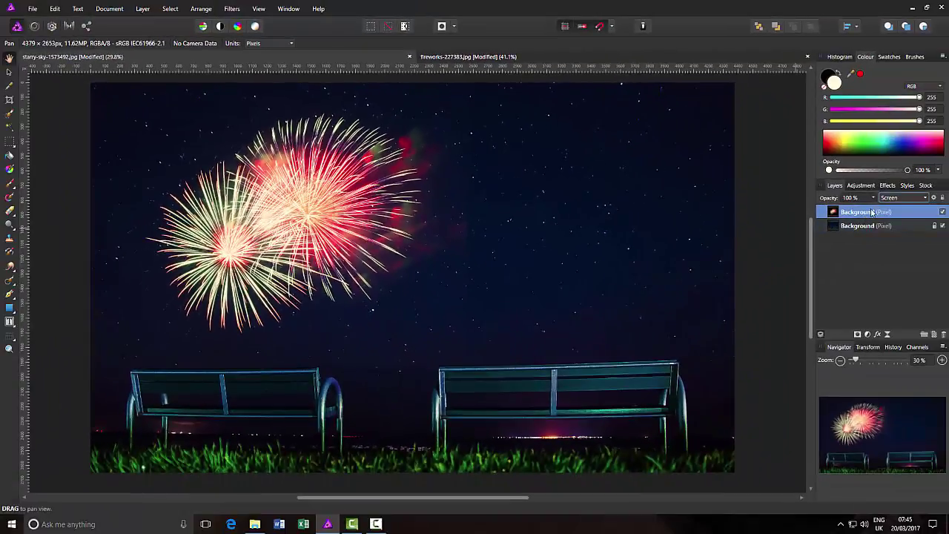
Delete the fireworks layer, return to fireworks-227383.jpg, and deselect with Ctrl+D
right_click(873, 212)
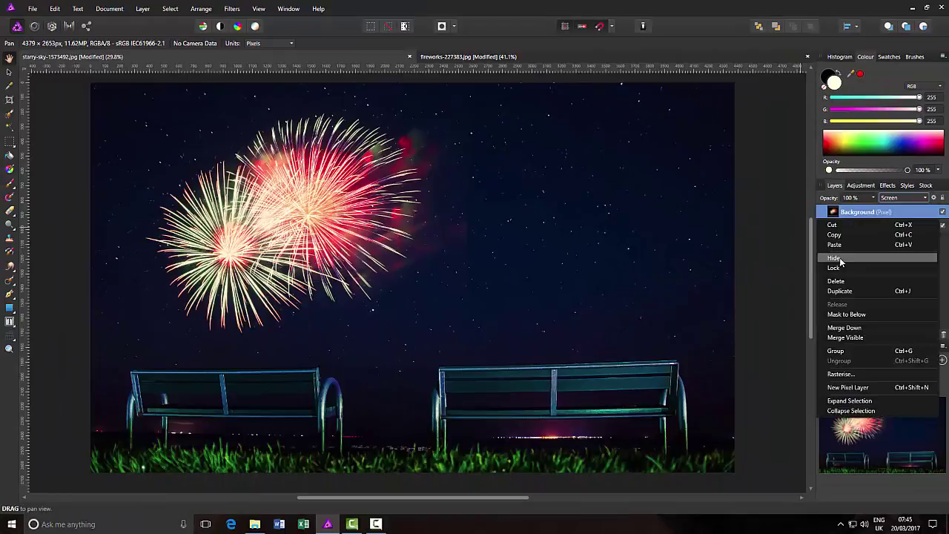
click(836, 281)
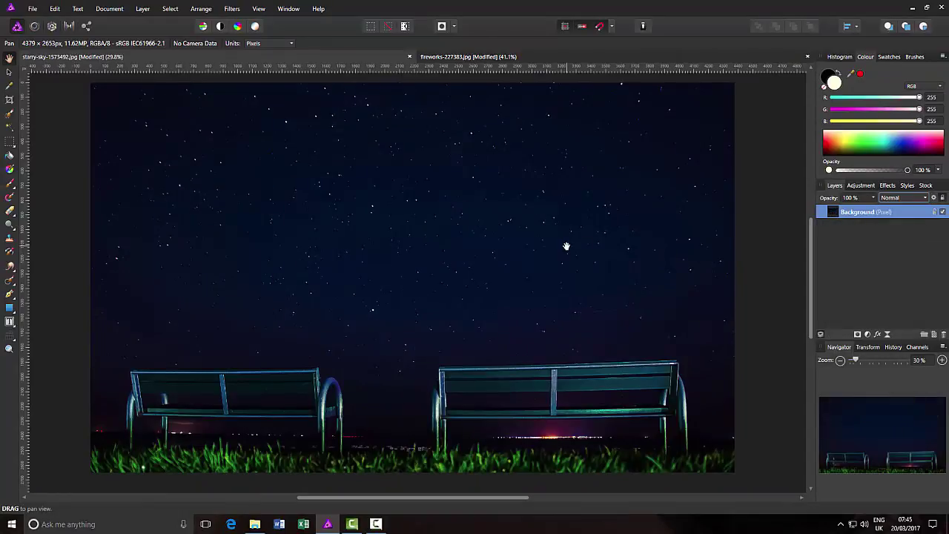
click(485, 58)
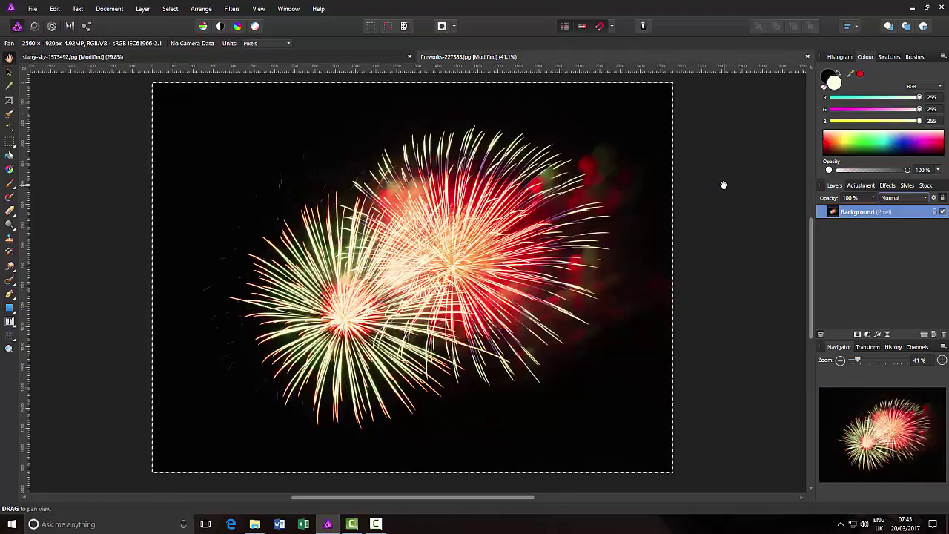
key(ctrl+d)
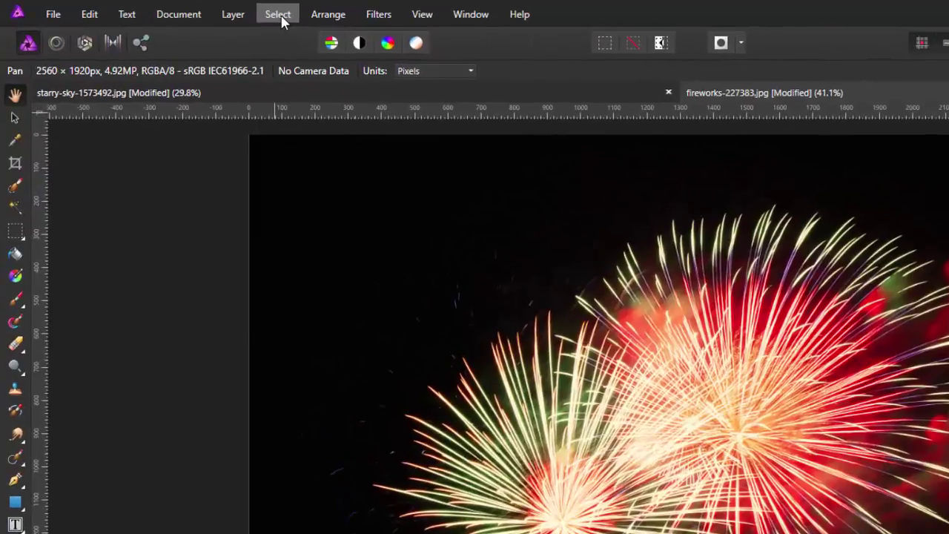
Select Sampled Colour on the black background, raising Tolerance to about 43%
click(279, 14)
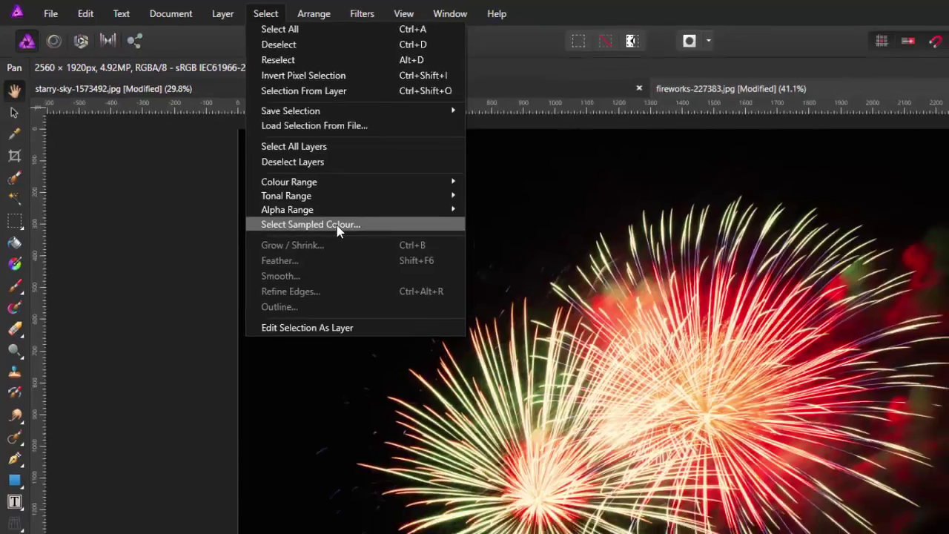
click(352, 235)
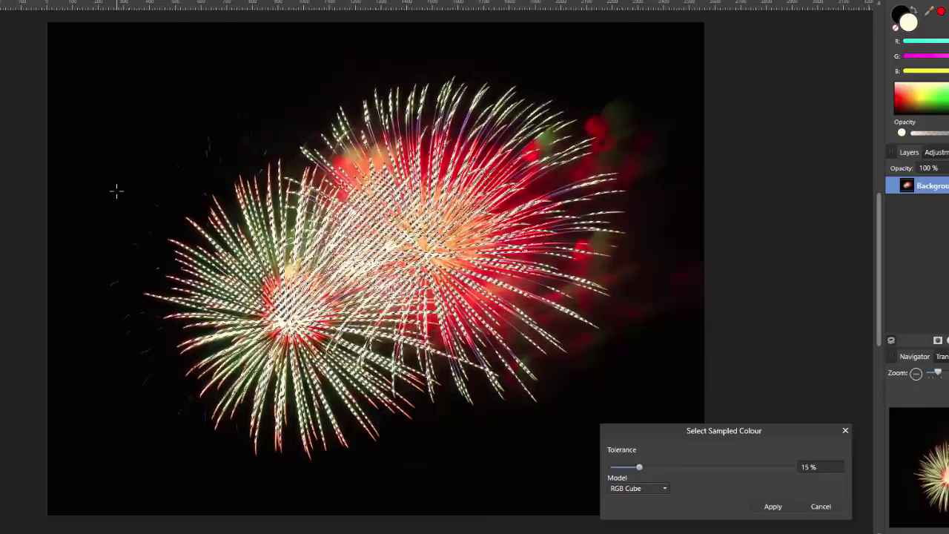
click(132, 68)
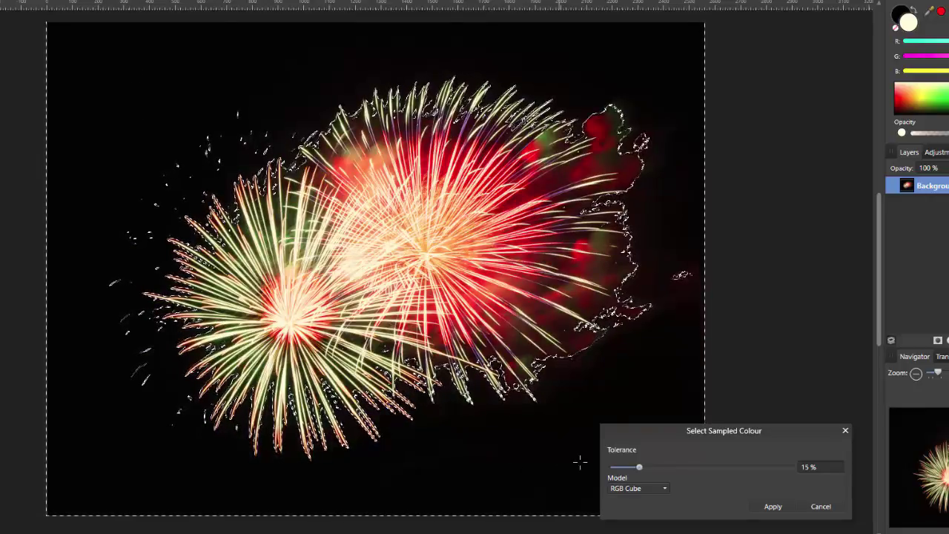
drag(641, 467, 675, 466)
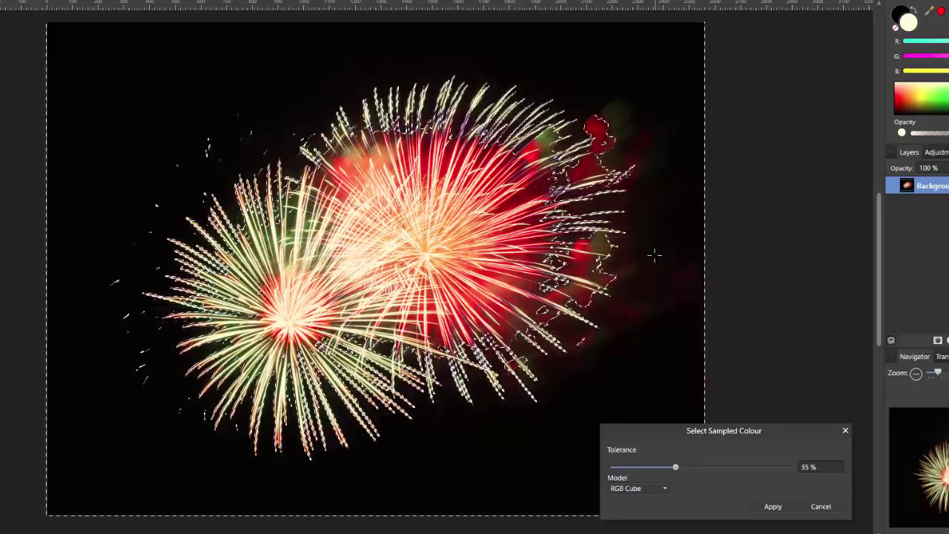
drag(678, 471, 691, 471)
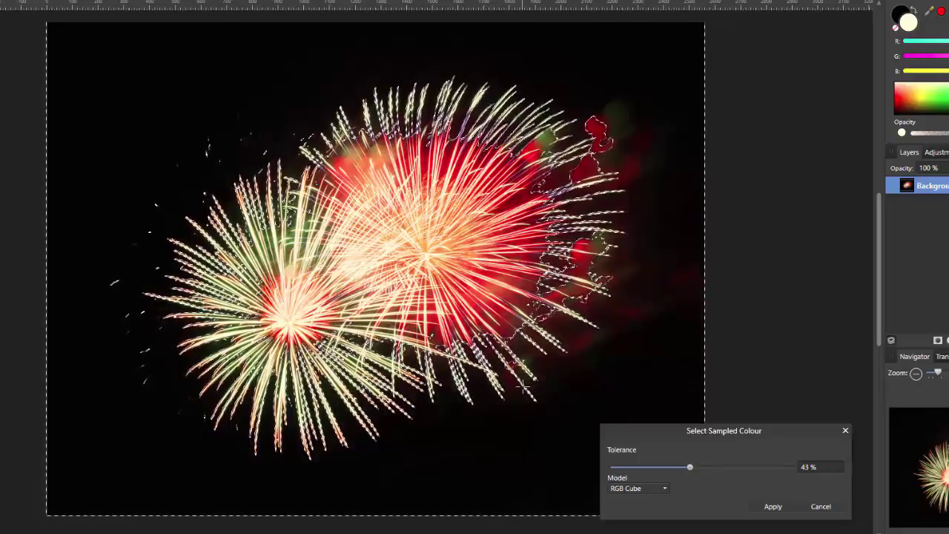
Apply the sampled-colour selection, remove the black background, and deselect
click(774, 507)
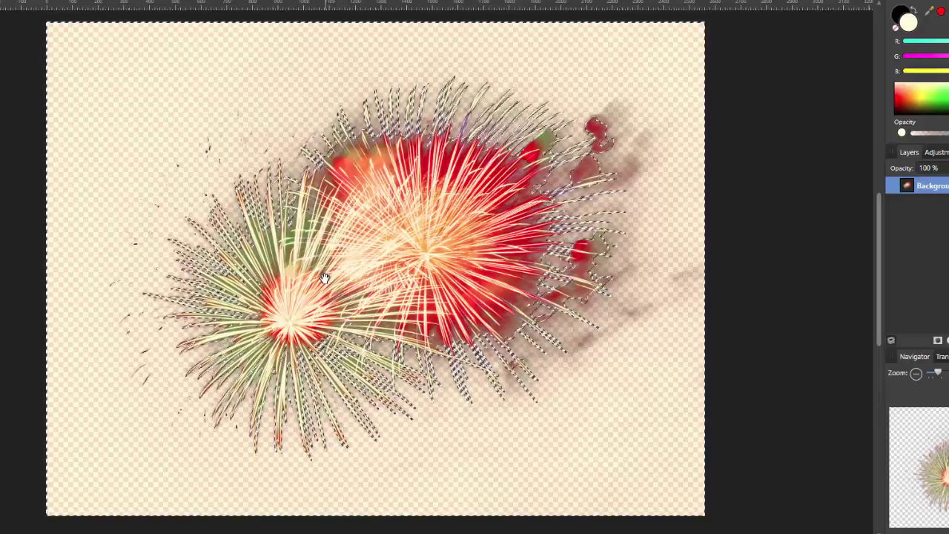
key(ctrl+d)
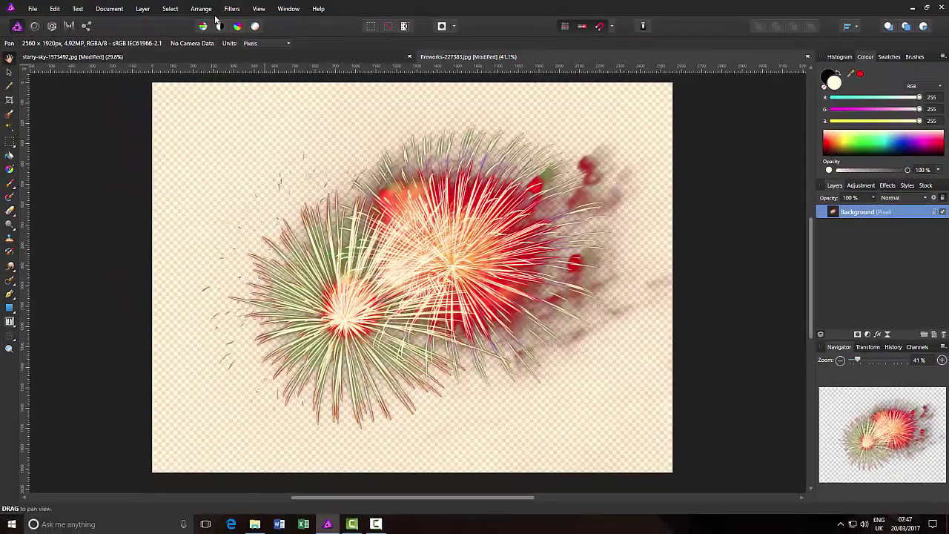
Select all of the cut-out fireworks image and copy it
click(170, 10)
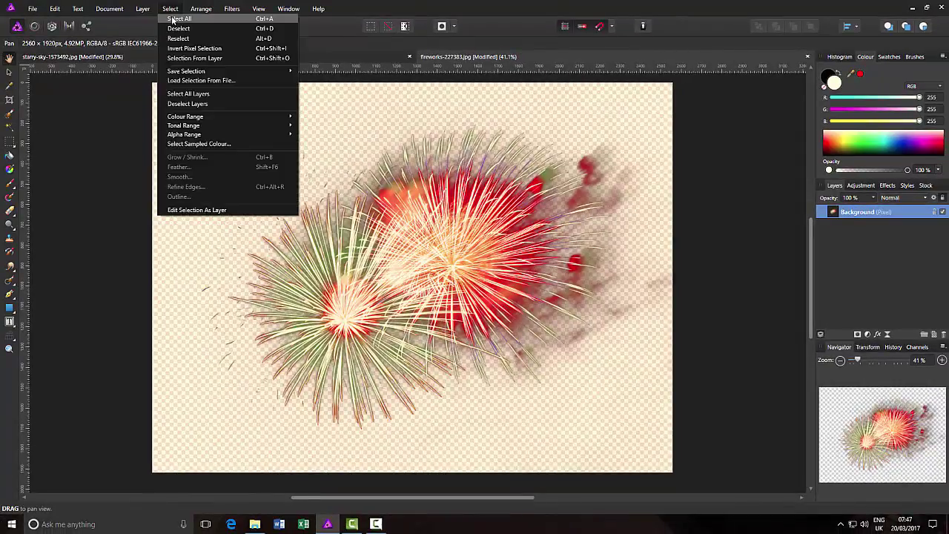
click(178, 18)
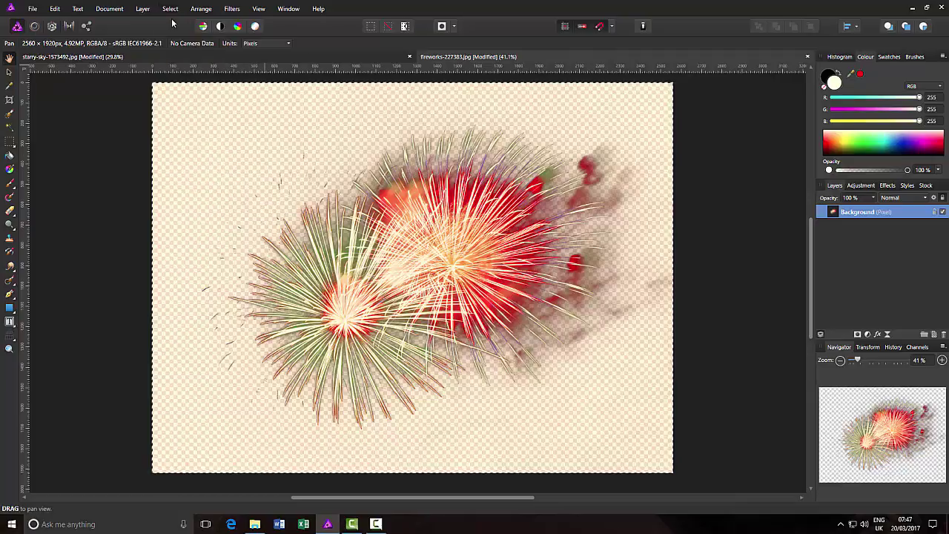
click(55, 8)
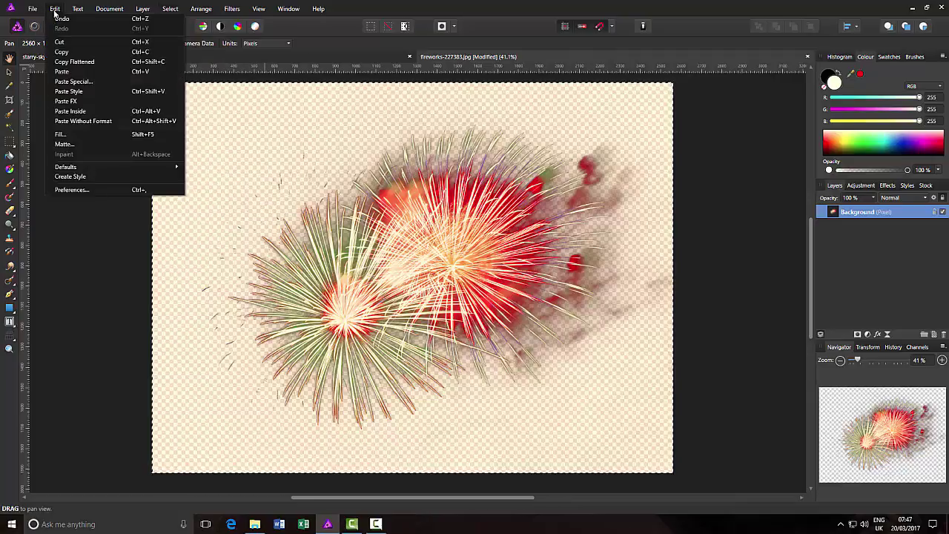
click(64, 51)
Paste the cut-out fireworks as a new layer in the starry-sky document
click(66, 57)
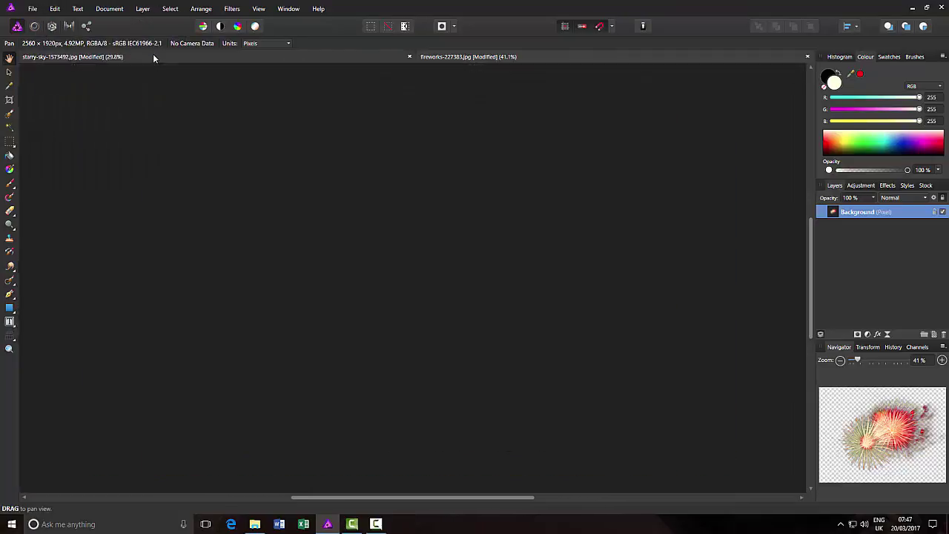
click(57, 10)
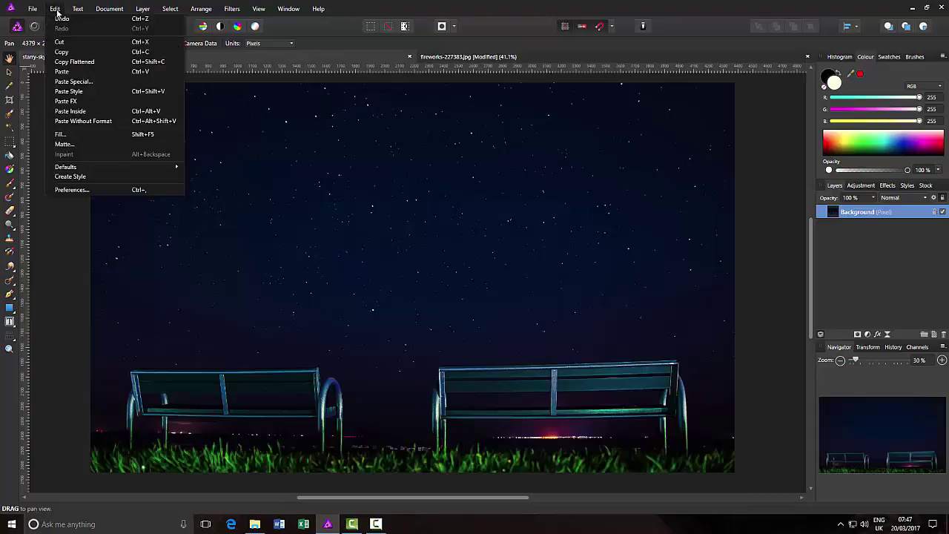
click(63, 72)
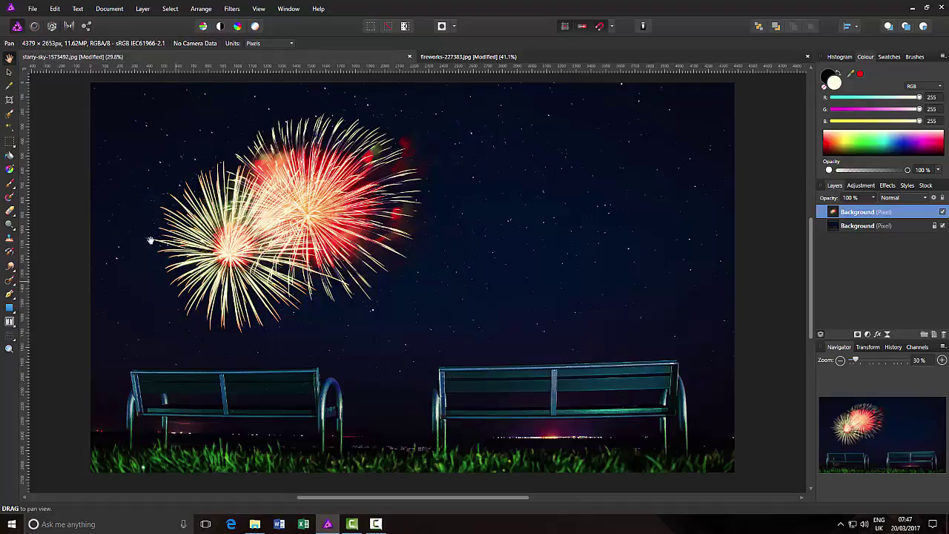
Scale up the fireworks layer and move it into the sky's top-left corner
click(9, 72)
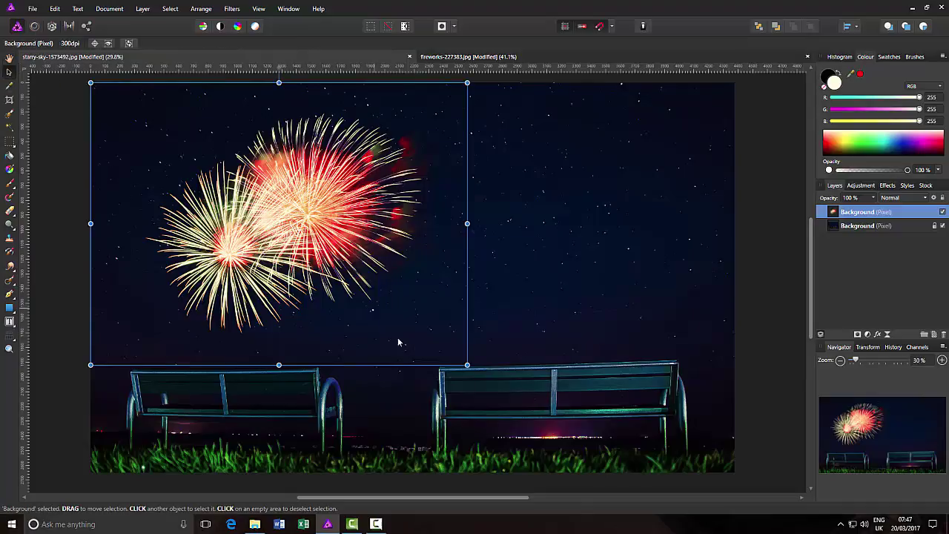
drag(468, 365, 502, 391)
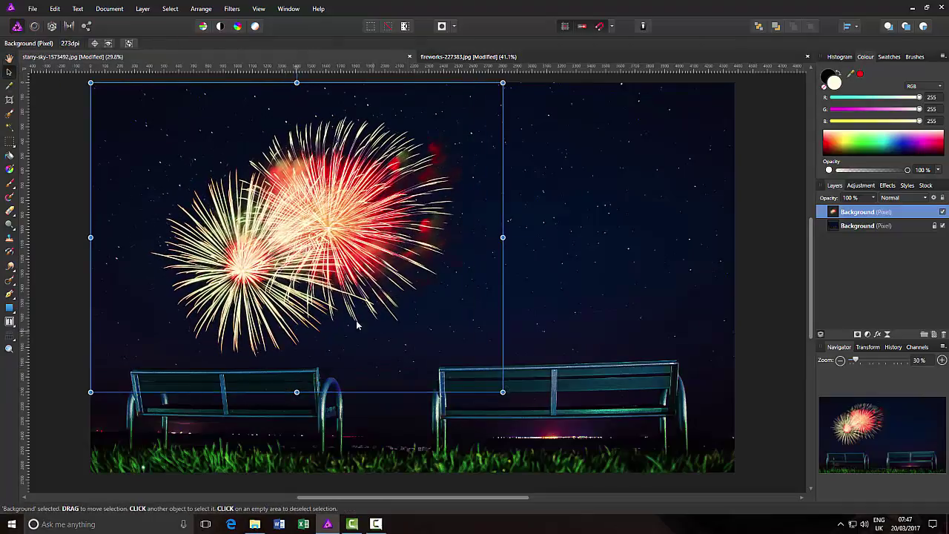
drag(334, 271, 283, 226)
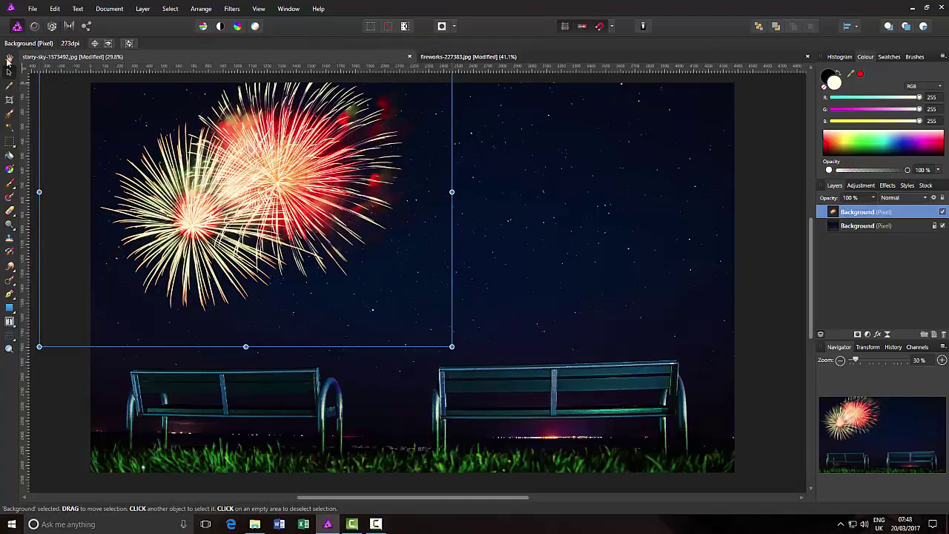
click(9, 59)
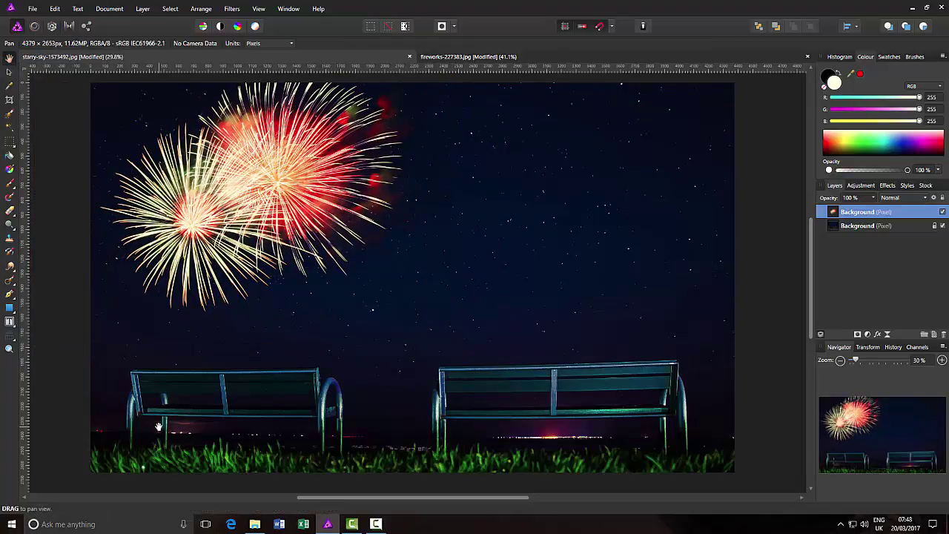